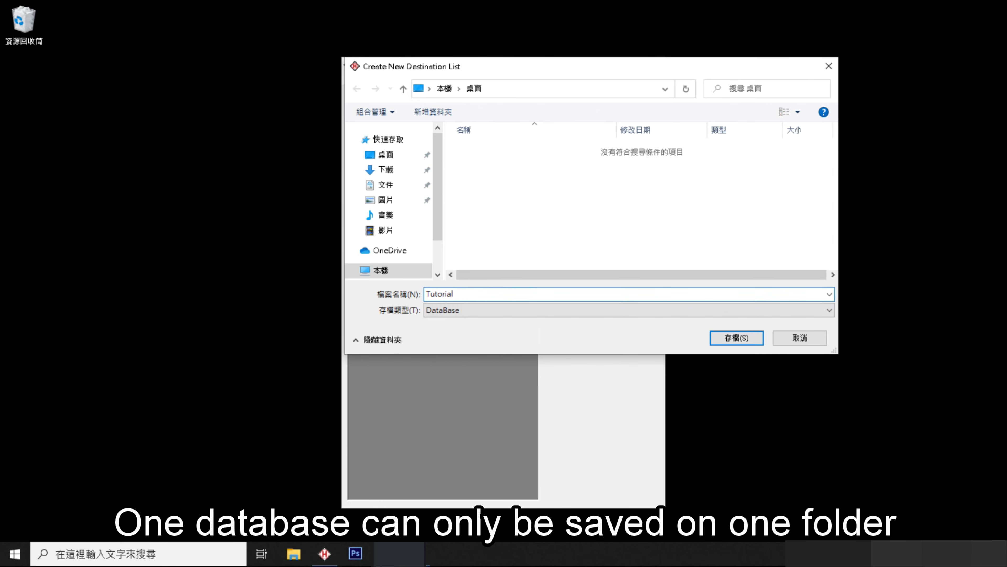
- Save the new destination list as Tutorial and set up Sign 0 as External LED with size 128 x 32
{"action": "key", "text": "Return"}
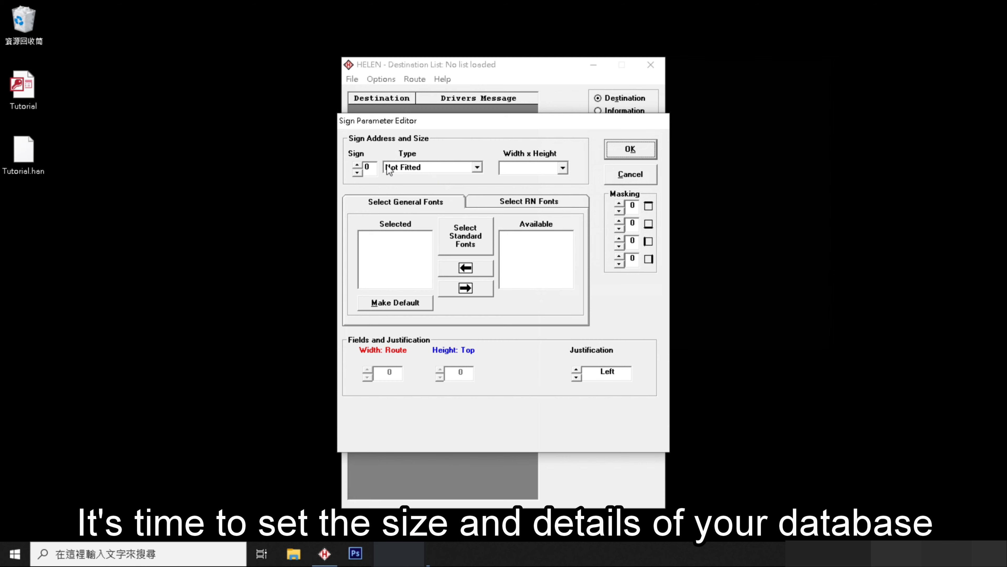
{"action": "left_click", "coordinate": [421, 168]}
{"action": "left_click", "coordinate": [432, 185]}
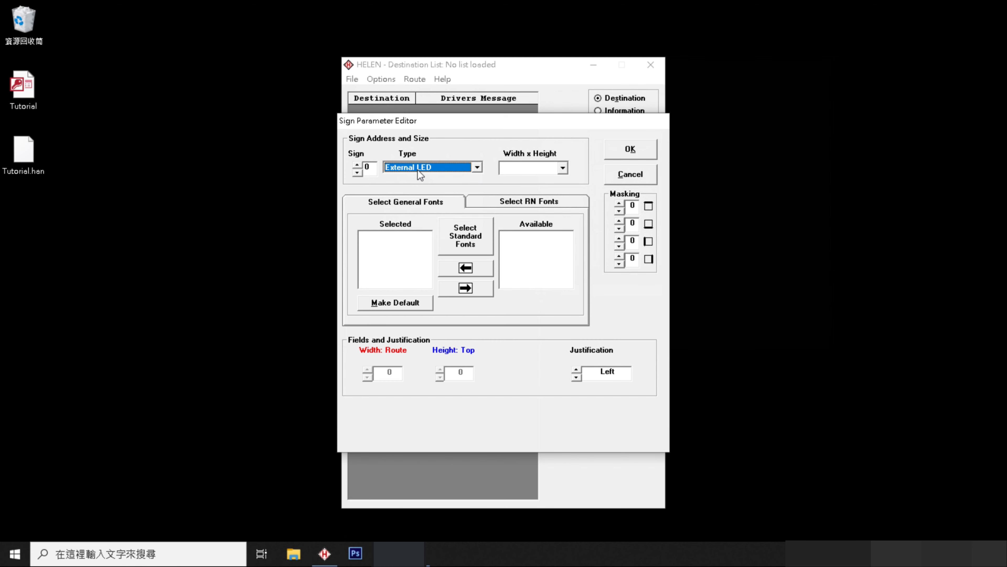
{"action": "left_click", "coordinate": [529, 170]}
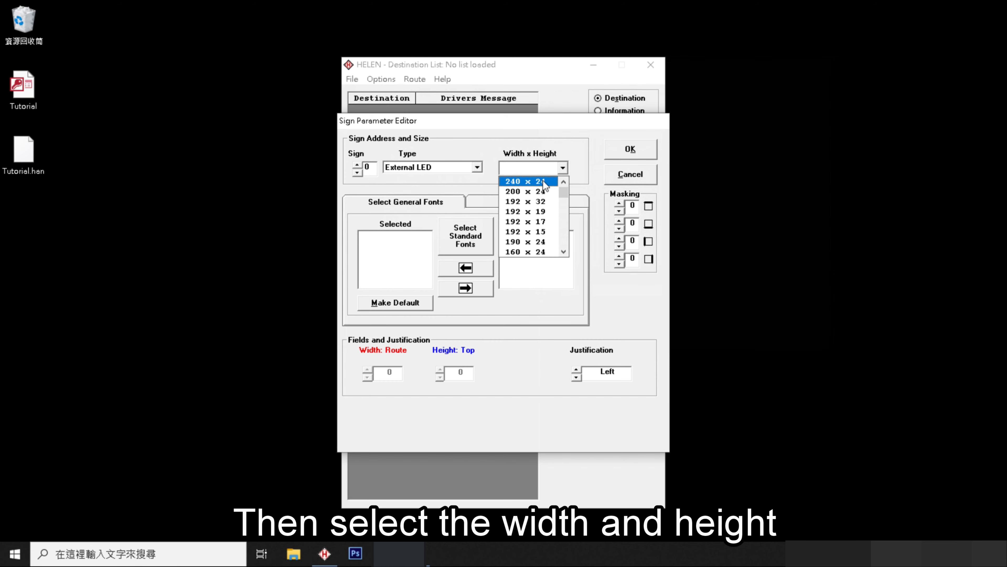
{"action": "scroll", "coordinate": [546, 206], "scroll_direction": "down", "scroll_amount": 3}
{"action": "scroll", "coordinate": [549, 209], "scroll_direction": "down", "scroll_amount": 5}
{"action": "mouse_move", "coordinate": [564, 211]}
{"action": "left_mouse_down"}
{"action": "mouse_move", "coordinate": [564, 244]}
{"action": "mouse_move", "coordinate": [565, 201]}
{"action": "left_mouse_up"}
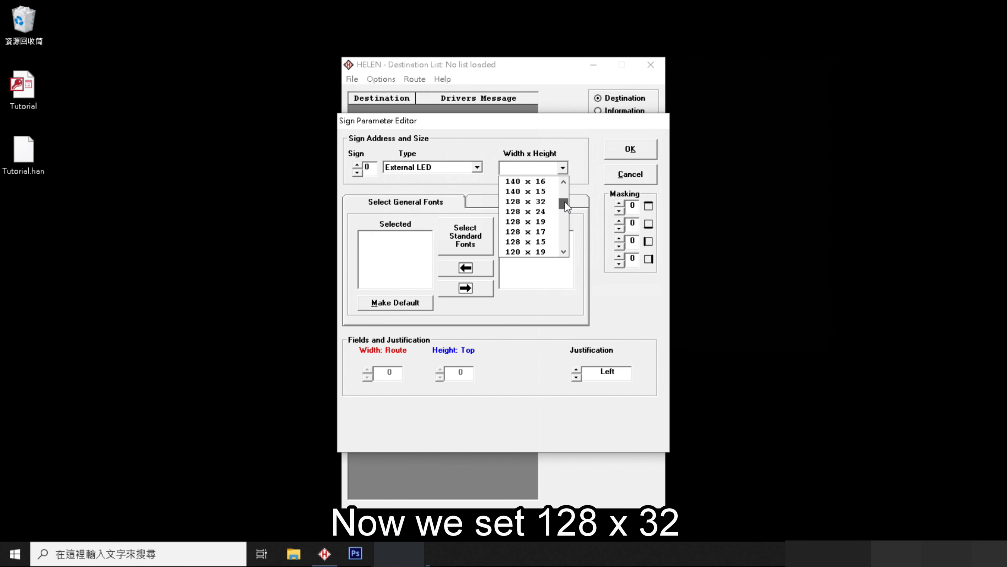
{"action": "left_click", "coordinate": [552, 200]}
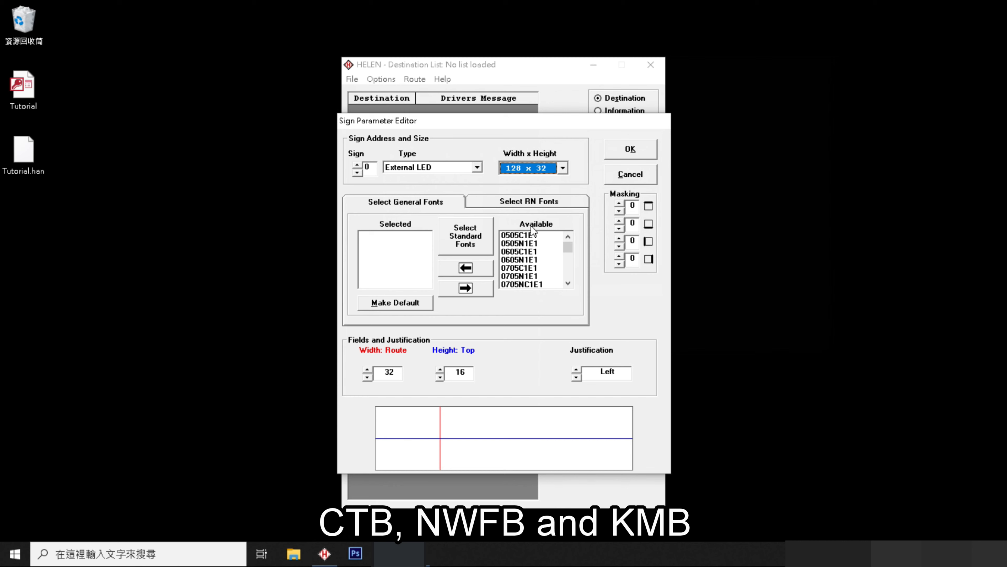
- Add the general font 0505C1E1 to Sign 0 and set its justification to Right
{"action": "left_click", "coordinate": [526, 237]}
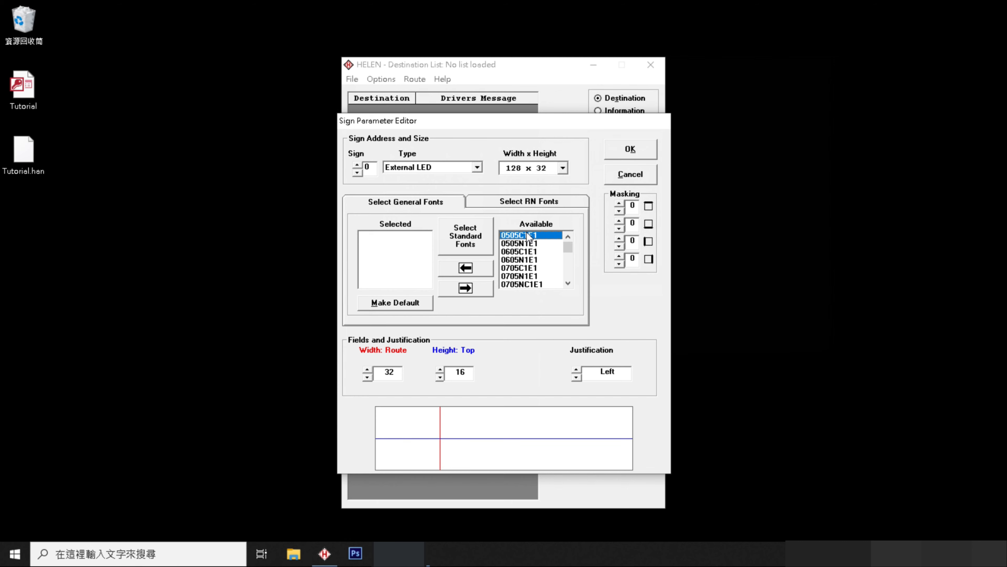
{"action": "left_click", "coordinate": [470, 266]}
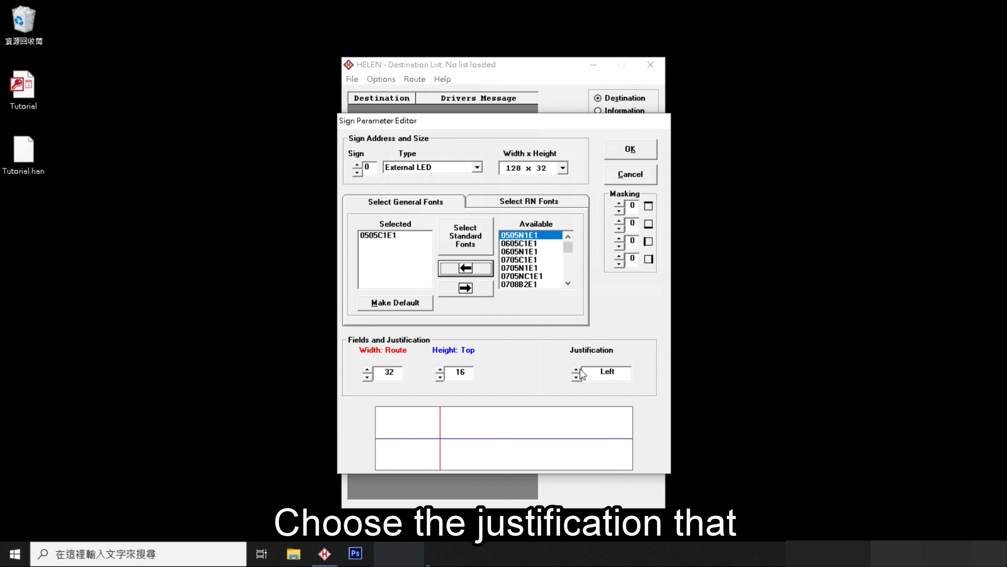
{"action": "left_click", "coordinate": [577, 376]}
{"action": "left_click", "coordinate": [579, 376]}
{"action": "left_click", "coordinate": [579, 377]}
{"action": "left_click", "coordinate": [578, 377]}
{"action": "left_click", "coordinate": [579, 378]}
{"action": "left_click", "coordinate": [579, 377]}
{"action": "left_click", "coordinate": [579, 377]}
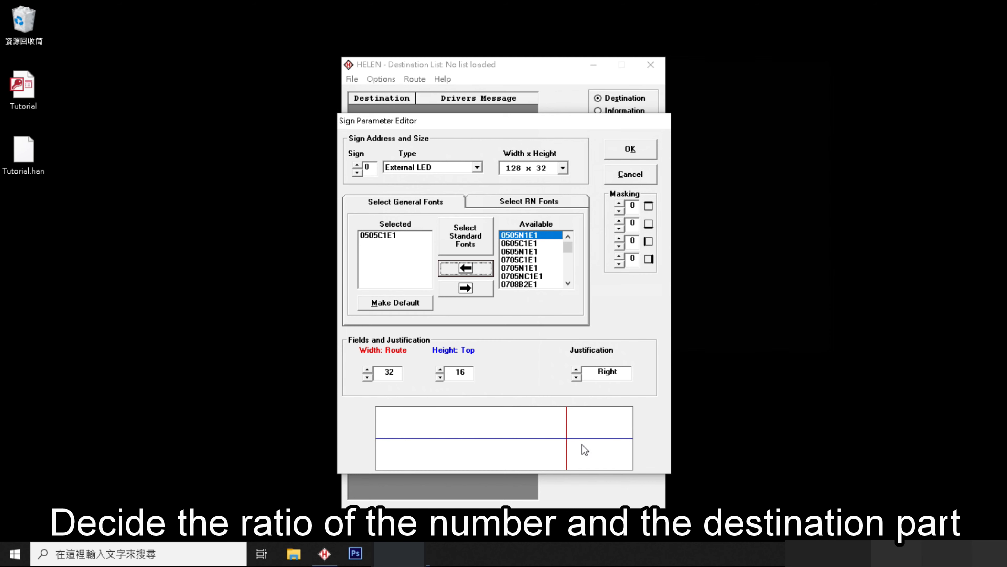
- Set Sign 0's route width to 67 and its top field height to 18
{"action": "left_click_drag", "start_coordinate": [365, 379], "coordinate": [364, 379]}
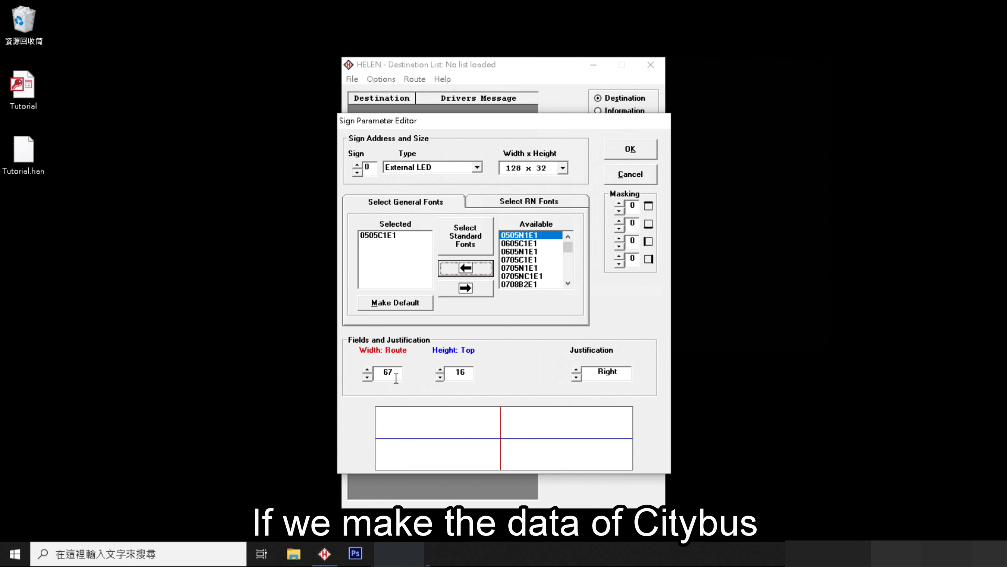
{"action": "left_click", "coordinate": [440, 369]}
{"action": "left_click", "coordinate": [440, 370]}
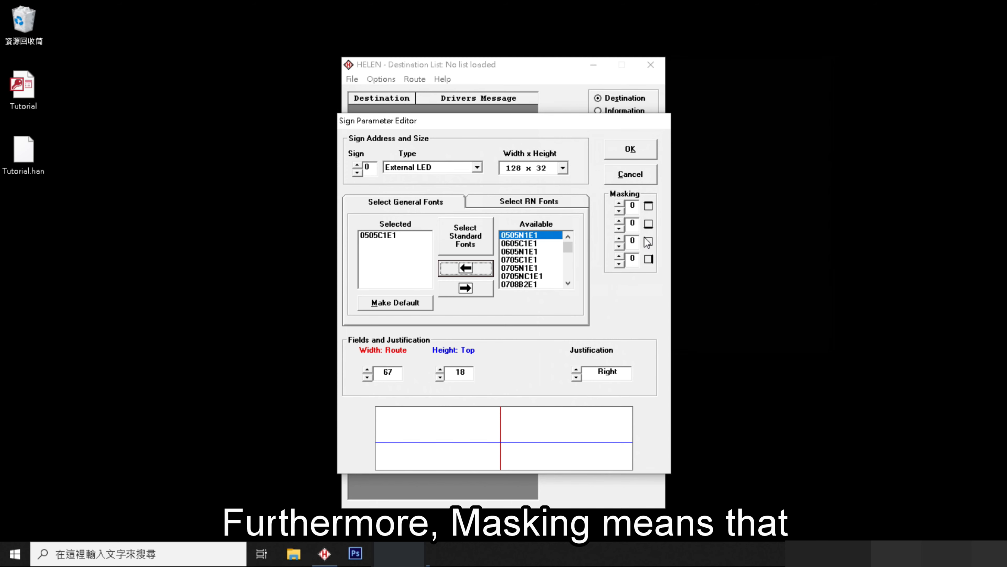
- Try out the masking margins on all four edges of Sign 0 and return each one to 0
{"action": "left_click", "coordinate": [619, 203]}
{"action": "left_click", "coordinate": [618, 211]}
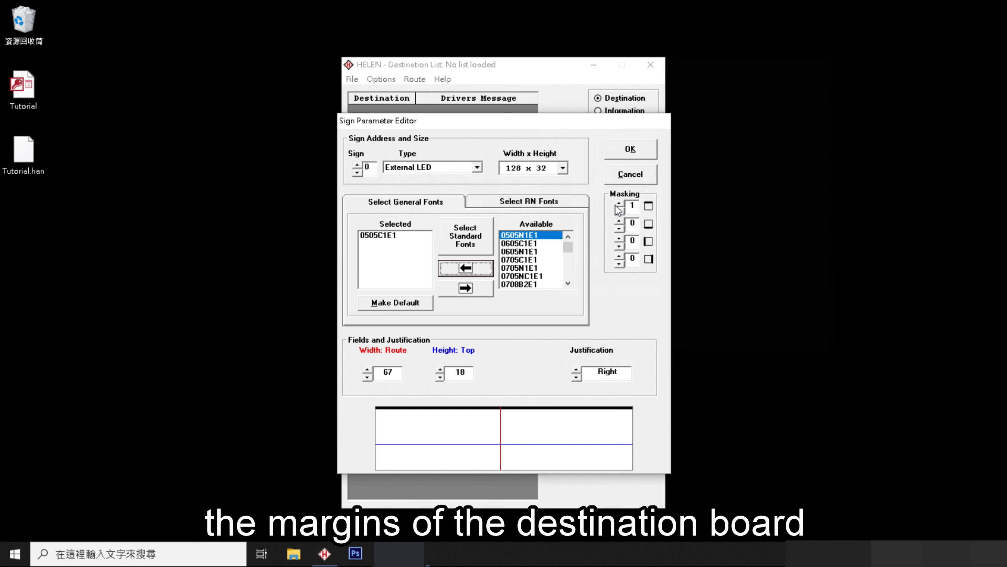
{"action": "left_click", "coordinate": [619, 221]}
{"action": "left_click", "coordinate": [618, 221]}
{"action": "left_click", "coordinate": [619, 221]}
{"action": "left_click", "coordinate": [618, 228]}
{"action": "left_click", "coordinate": [619, 228]}
{"action": "left_click", "coordinate": [619, 228]}
{"action": "left_click", "coordinate": [619, 256]}
{"action": "left_click", "coordinate": [619, 256]}
{"action": "left_click", "coordinate": [618, 264]}
{"action": "left_click", "coordinate": [618, 264]}
{"action": "left_click", "coordinate": [619, 239]}
{"action": "left_click", "coordinate": [619, 238]}
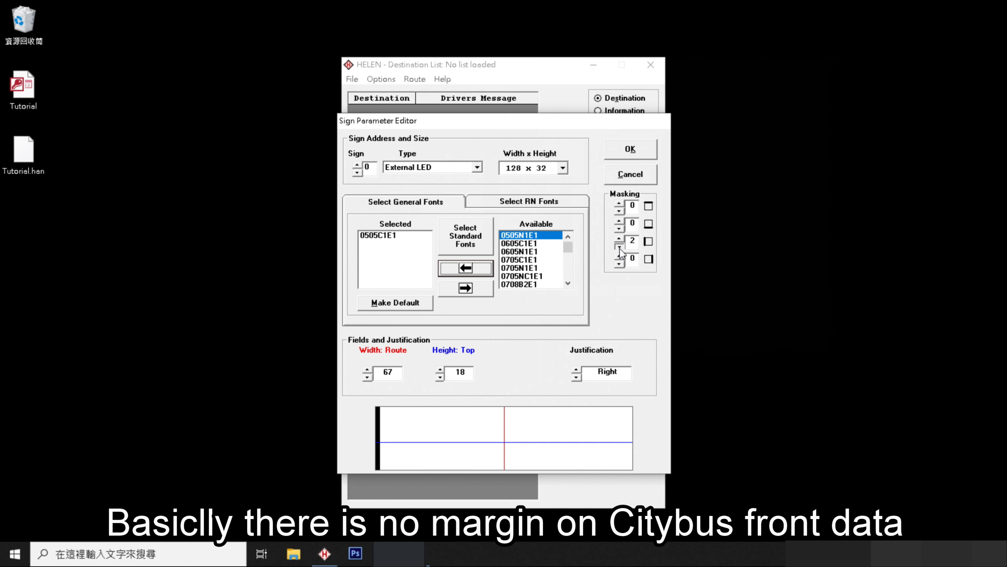
{"action": "left_click", "coordinate": [619, 246]}
{"action": "left_click", "coordinate": [620, 246]}
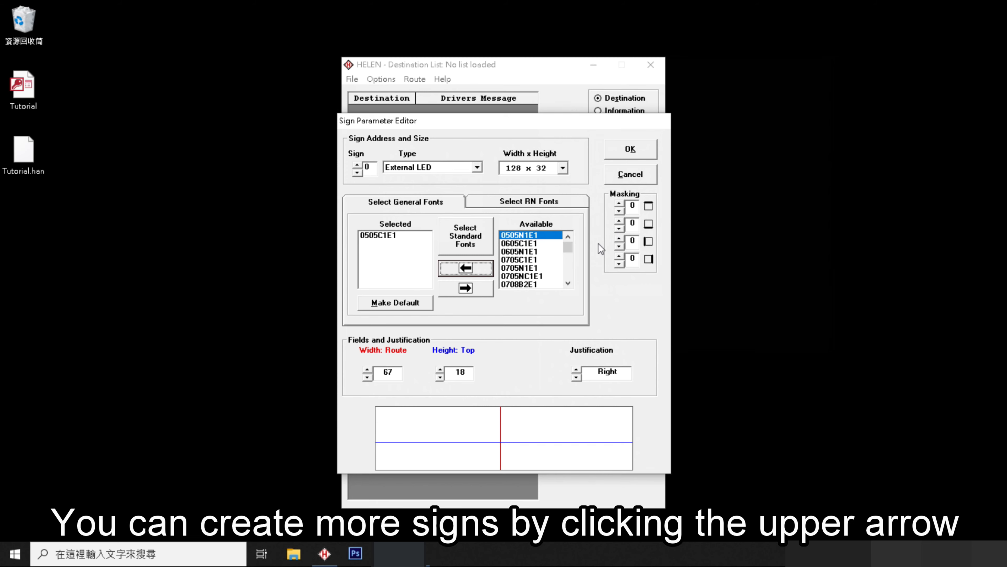
- Create Sign 1 as External LED with size 160 x 24
{"action": "left_click", "coordinate": [357, 164]}
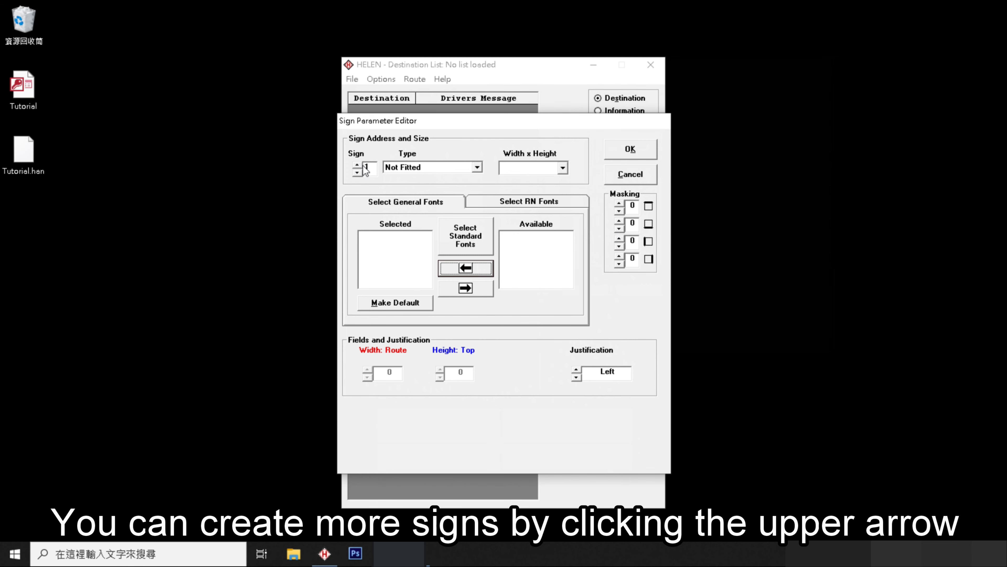
{"action": "left_click", "coordinate": [418, 168]}
{"action": "left_click", "coordinate": [419, 184]}
{"action": "left_click", "coordinate": [519, 170]}
{"action": "mouse_move", "coordinate": [564, 187]}
{"action": "left_mouse_down"}
{"action": "mouse_move", "coordinate": [564, 200]}
{"action": "mouse_move", "coordinate": [565, 178]}
{"action": "left_mouse_up"}
{"action": "left_click", "coordinate": [551, 188]}
- Add the general font 0505C1E1 to Sign 1 and accept the sign parameters
{"action": "left_click", "coordinate": [514, 237]}
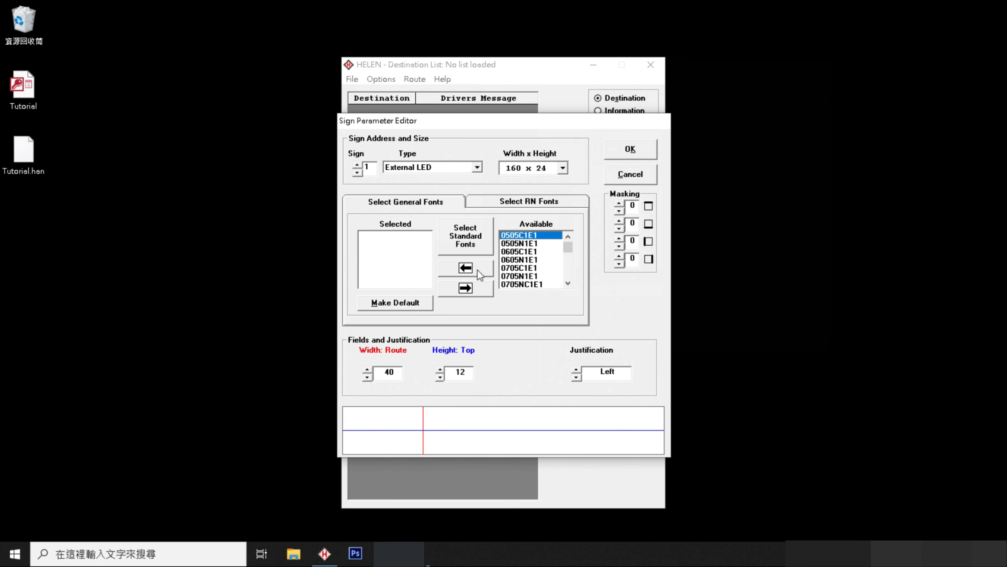
{"action": "left_click", "coordinate": [466, 268]}
{"action": "left_click", "coordinate": [630, 149]}
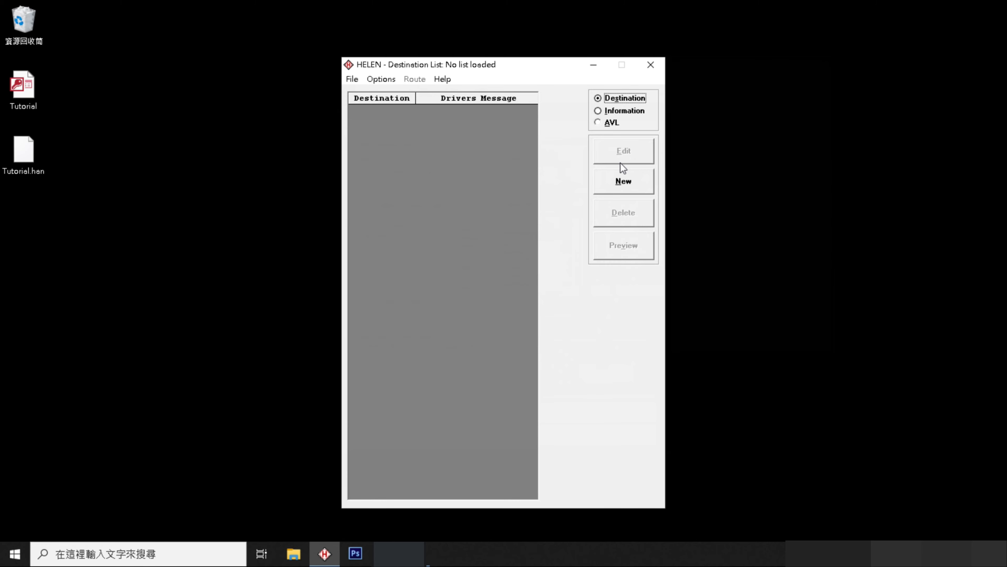
- Create a new destination with the code 70Z and the drivers message "70 Wah Fu"
{"action": "left_click", "coordinate": [619, 185]}
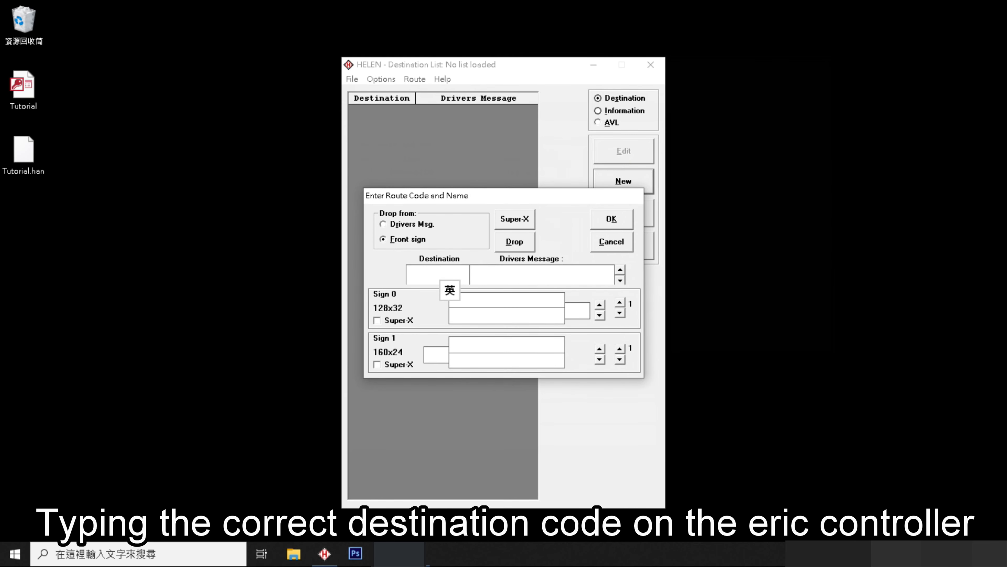
{"action": "type", "text": "70Z"}
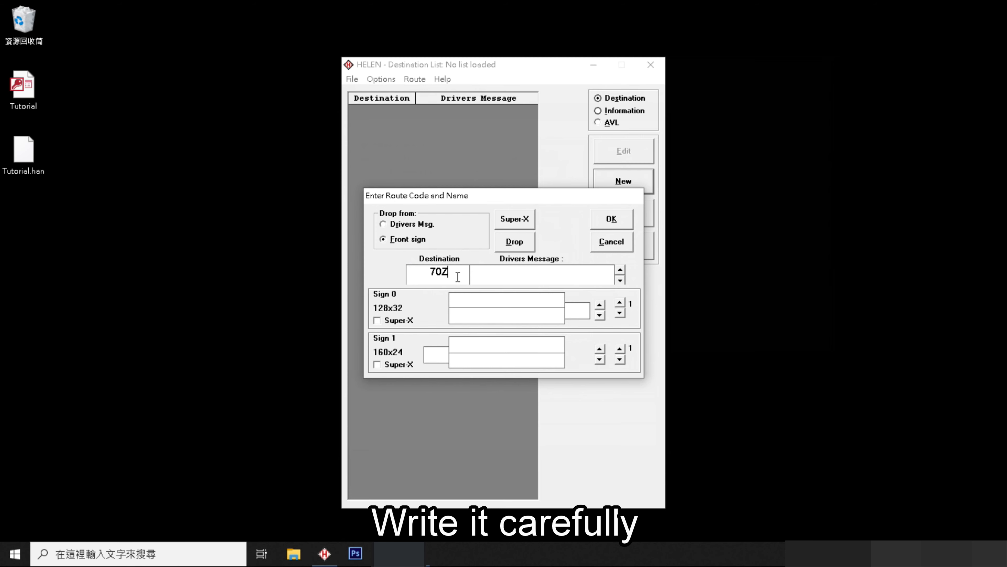
{"action": "left_click", "coordinate": [535, 273]}
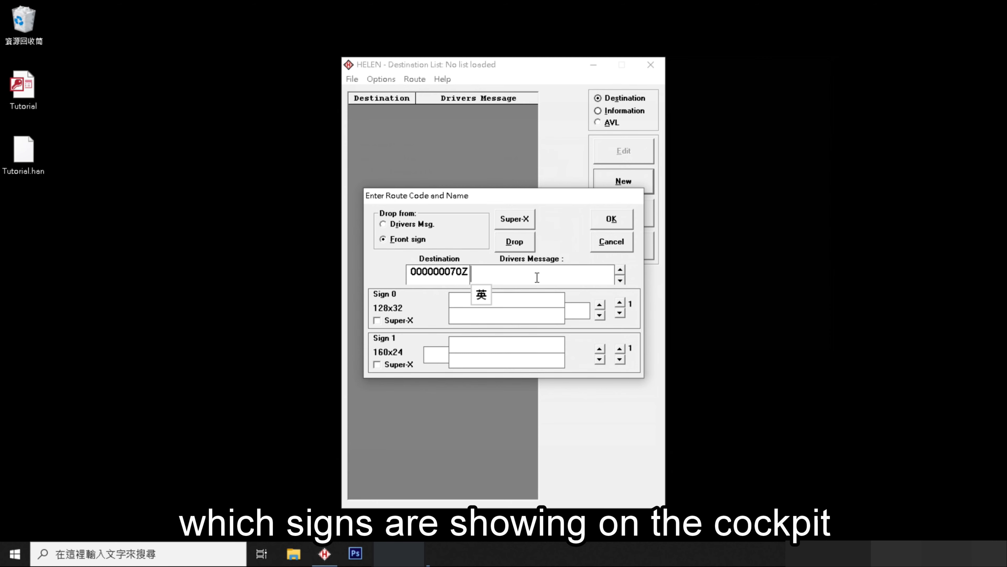
{"action": "type", "text": "70 Wah Fu"}
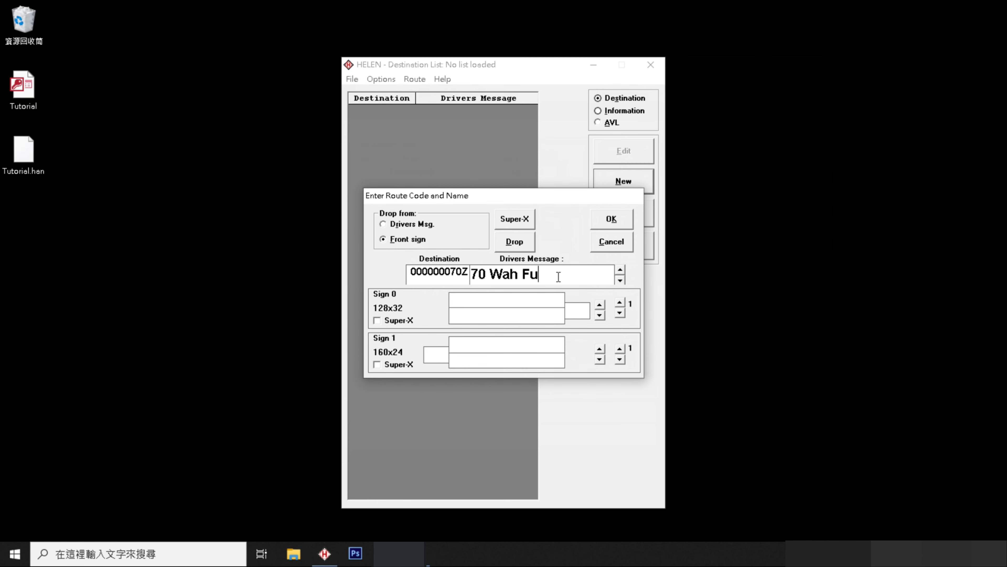
- Fill Sign 0 with route number 70, upper line 華富 and lower line "Wah Fu", then accept the destination and close its preview
{"action": "left_click", "coordinate": [579, 313]}
{"action": "type", "text": "70"}
{"action": "key", "text": "Tab"}
{"action": "type", "text": "Wah Fu"}
{"action": "left_click", "coordinate": [551, 301]}
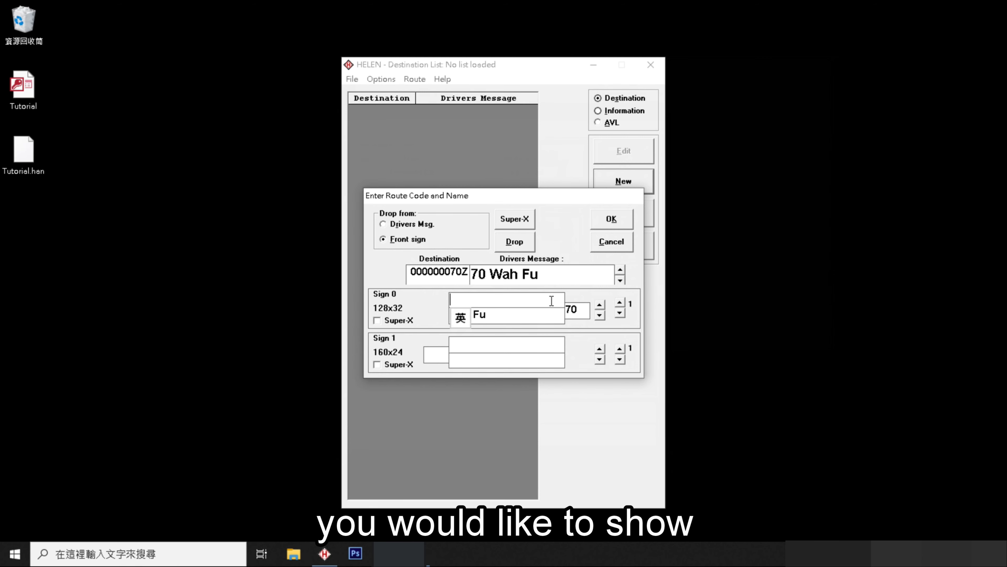
{"action": "type", "text": "華富"}
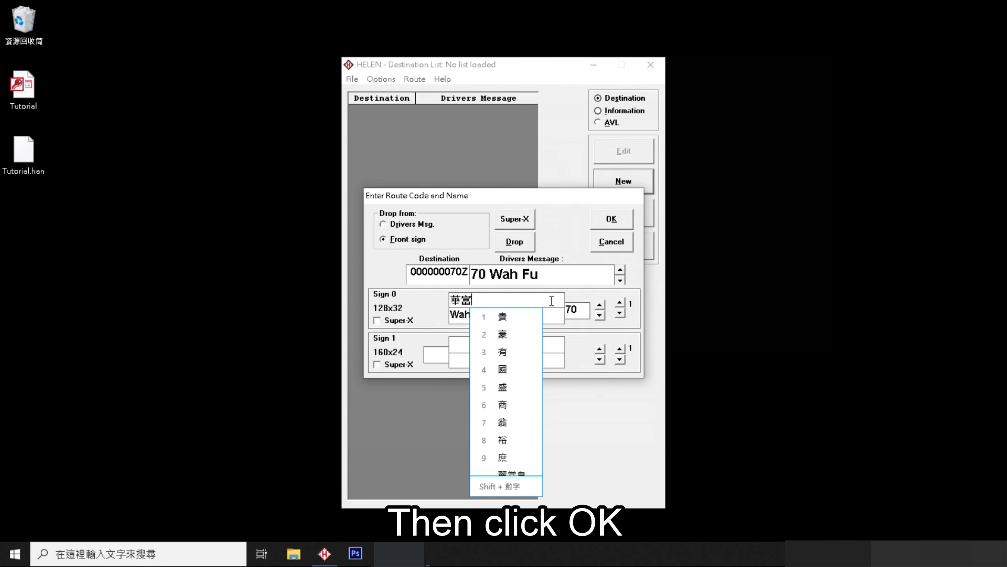
{"action": "left_click", "coordinate": [611, 219]}
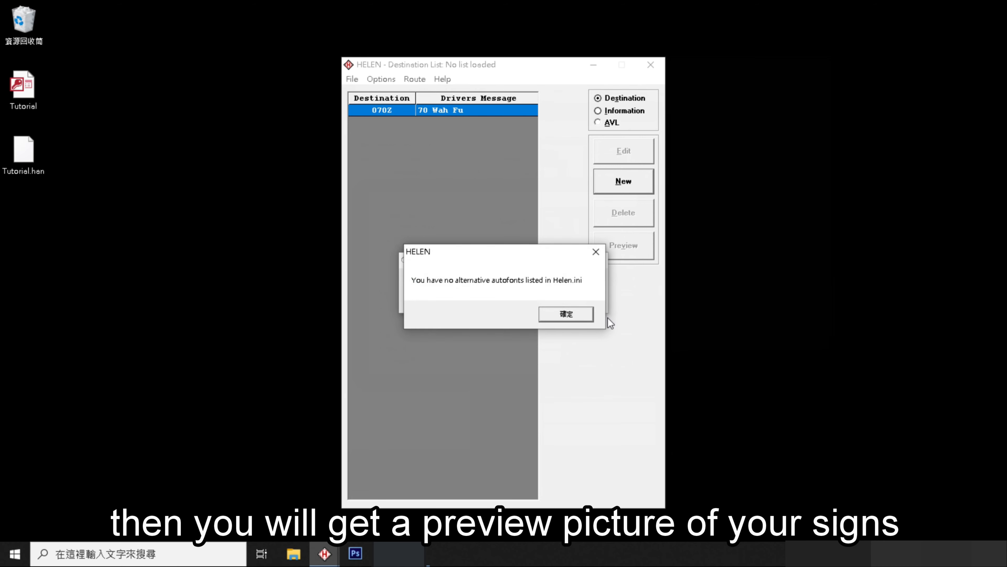
{"action": "left_click", "coordinate": [579, 317]}
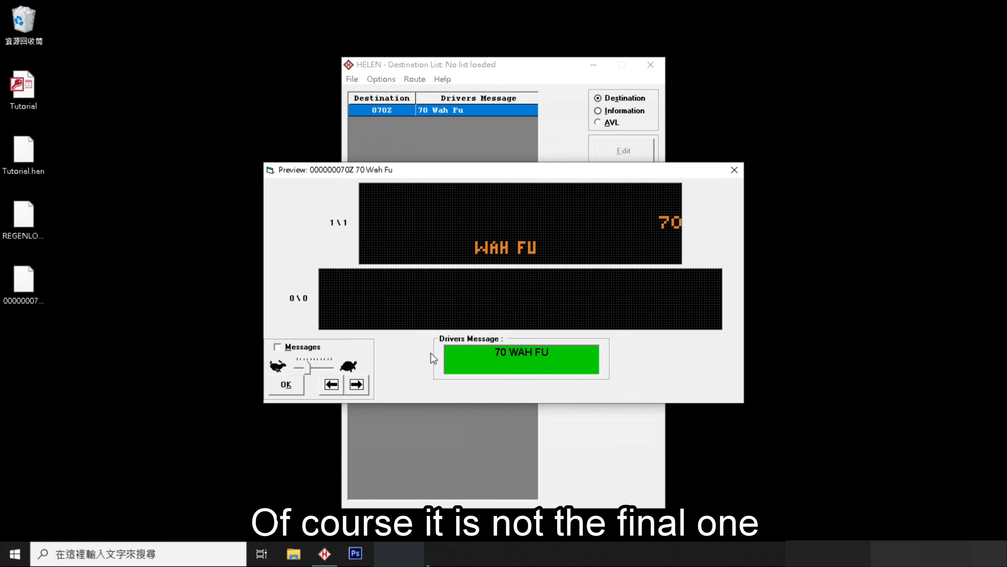
{"action": "left_click", "coordinate": [295, 385]}
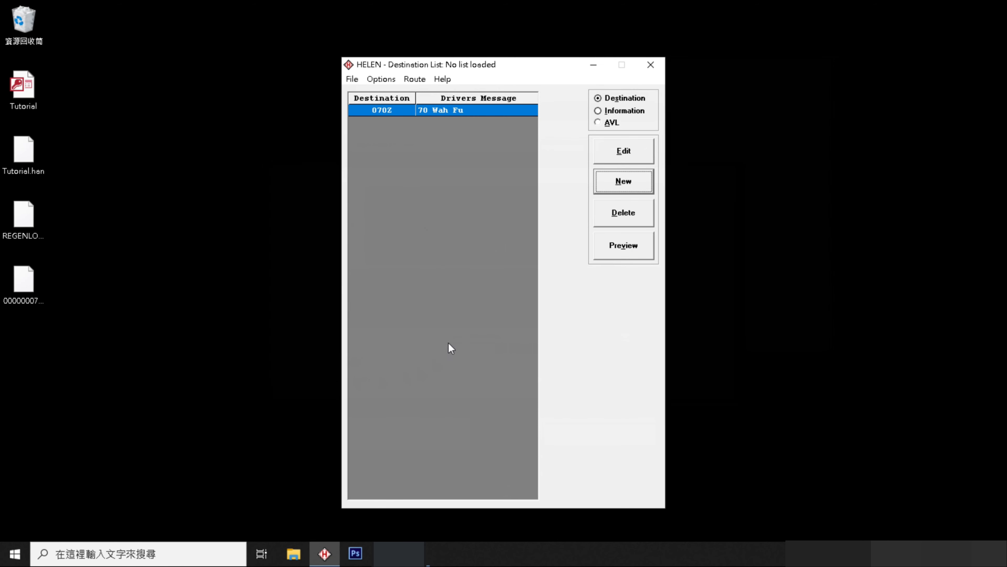
- Set the font option in the program configuration to CHINFONT
{"action": "left_click", "coordinate": [391, 82]}
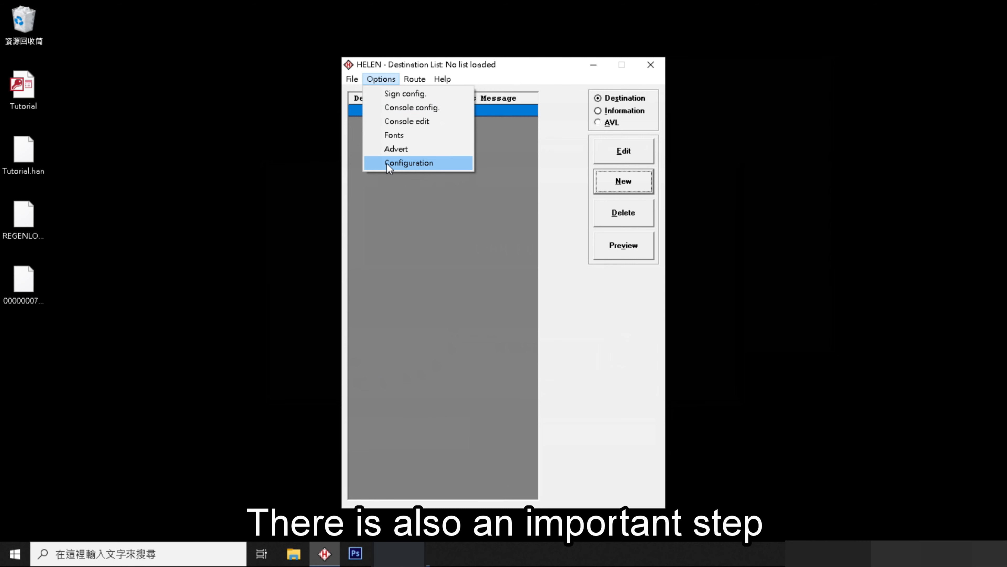
{"action": "left_click", "coordinate": [427, 164]}
{"action": "left_click", "coordinate": [405, 185]}
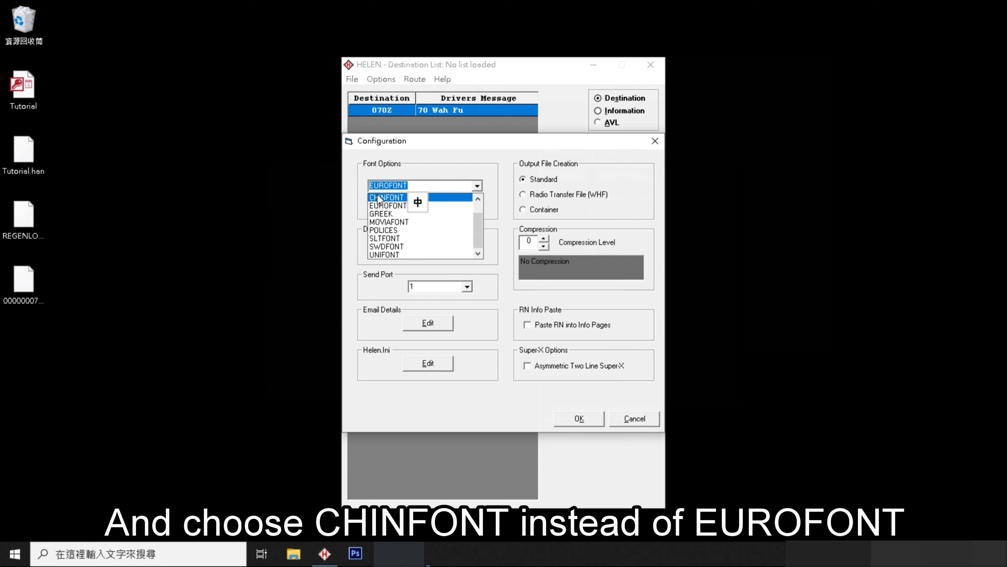
{"action": "left_click", "coordinate": [390, 198]}
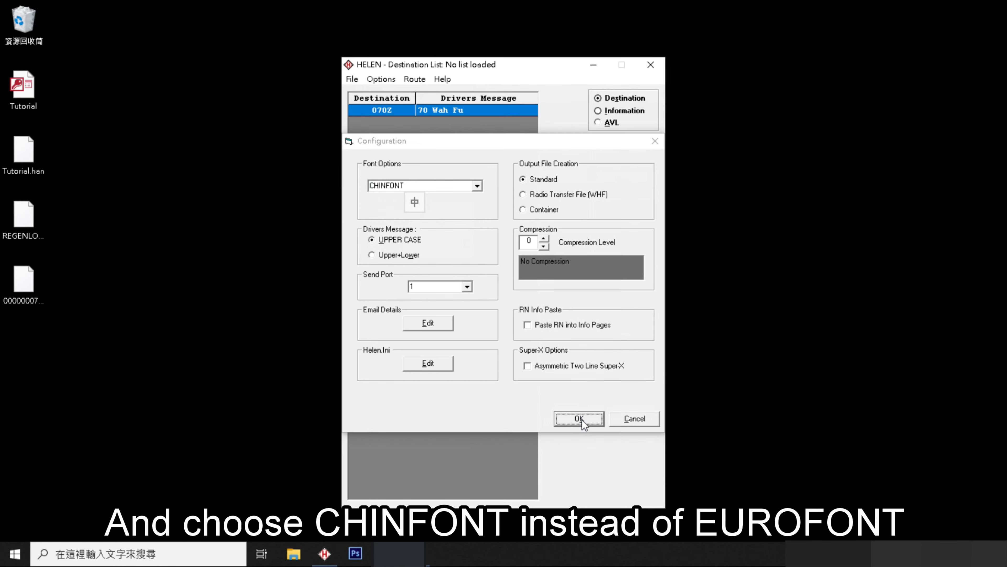
{"action": "left_click", "coordinate": [579, 418]}
- Open destination 70Z's Sign 0 from its preview in the Sign Designer and set the font of the 華富 line to 14CHIN
{"action": "left_click", "coordinate": [613, 246]}
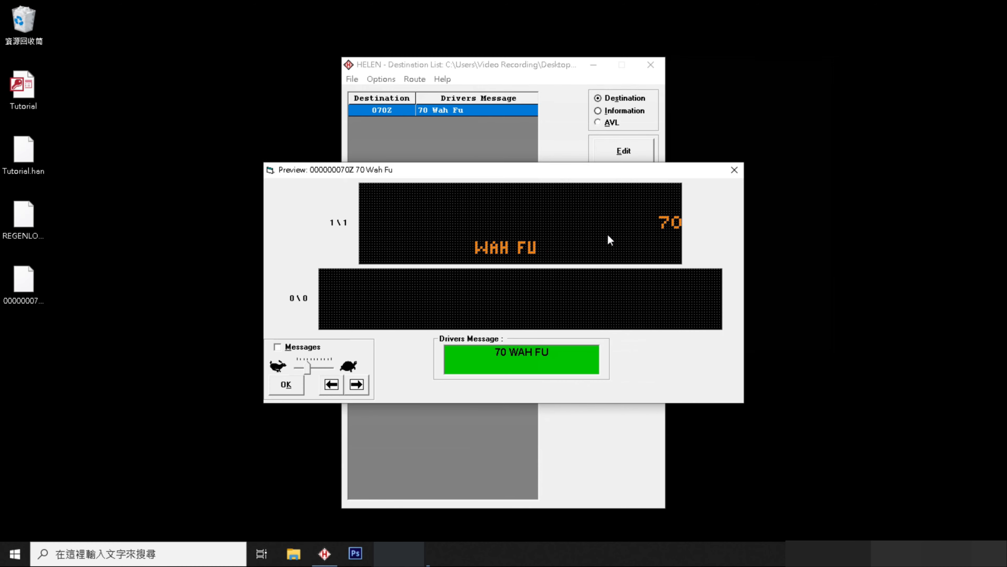
{"action": "left_click", "coordinate": [607, 233]}
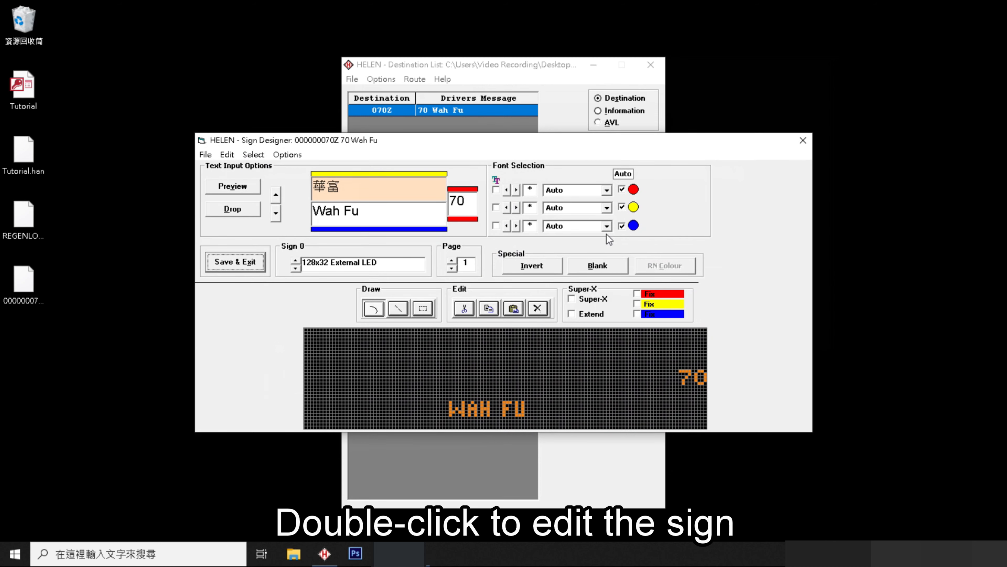
{"action": "left_click", "coordinate": [419, 189]}
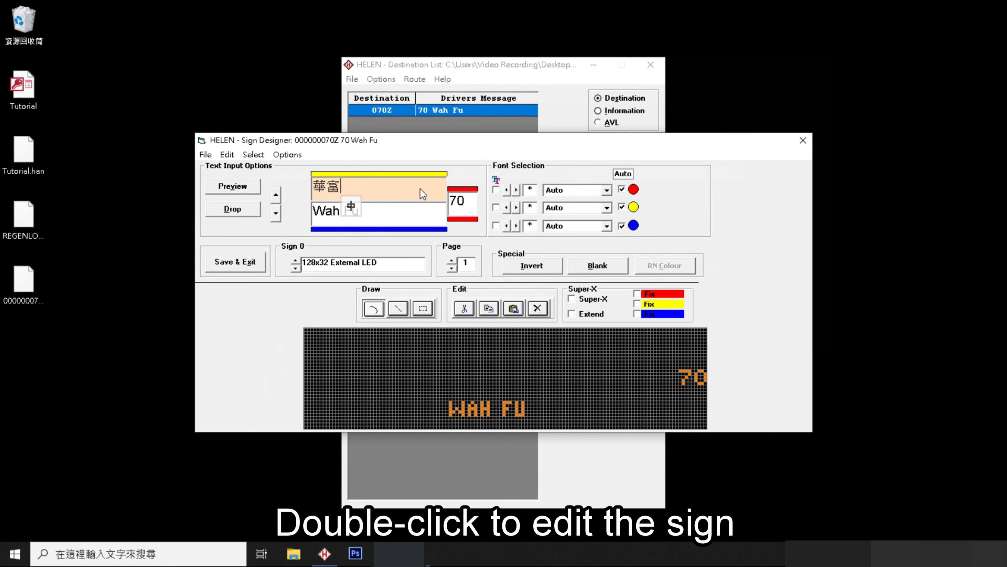
{"action": "left_click", "coordinate": [606, 207]}
{"action": "scroll", "coordinate": [579, 243], "scroll_direction": "down", "scroll_amount": 5}
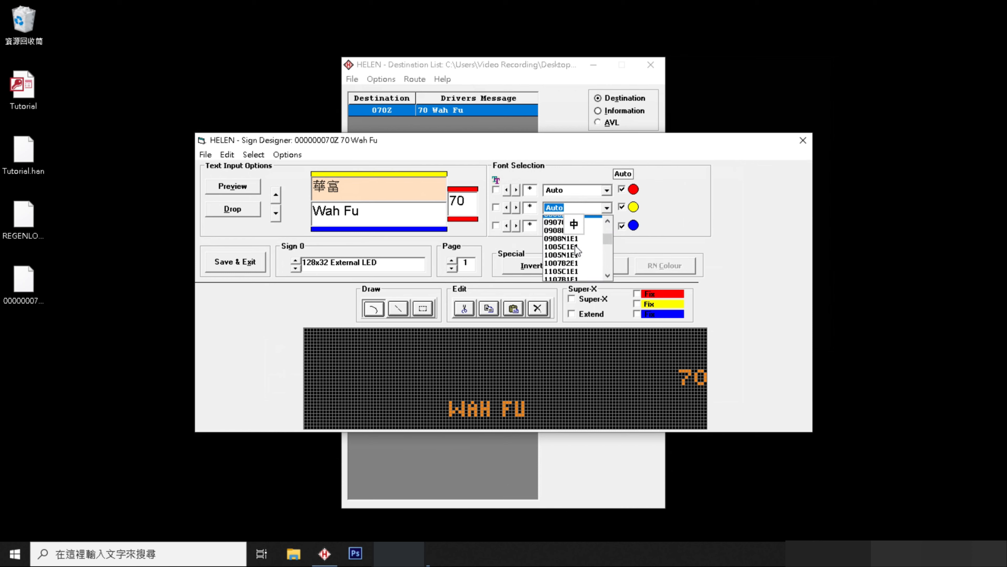
{"action": "scroll", "coordinate": [578, 248], "scroll_direction": "up", "scroll_amount": 3}
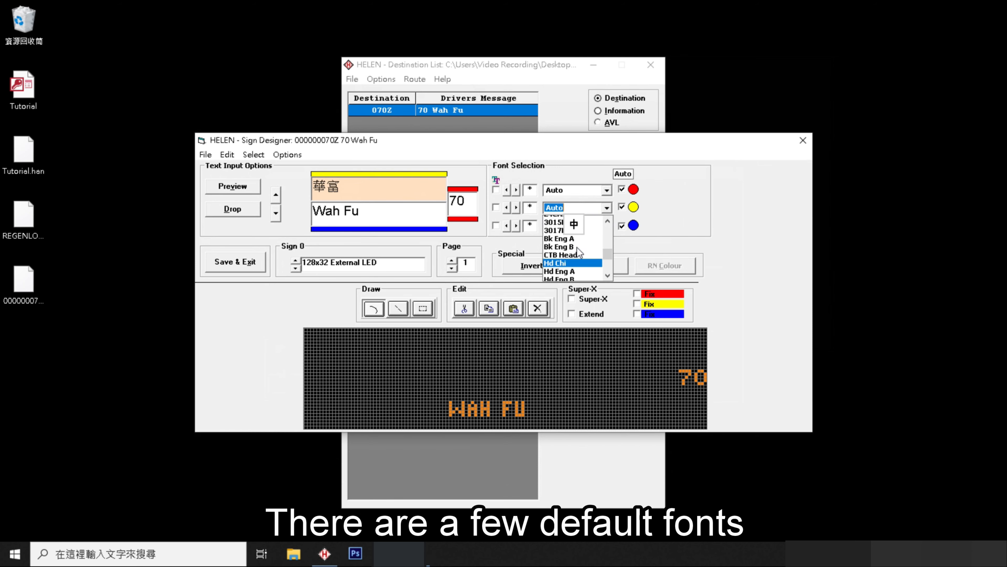
{"action": "scroll", "coordinate": [571, 254], "scroll_direction": "down", "scroll_amount": 1}
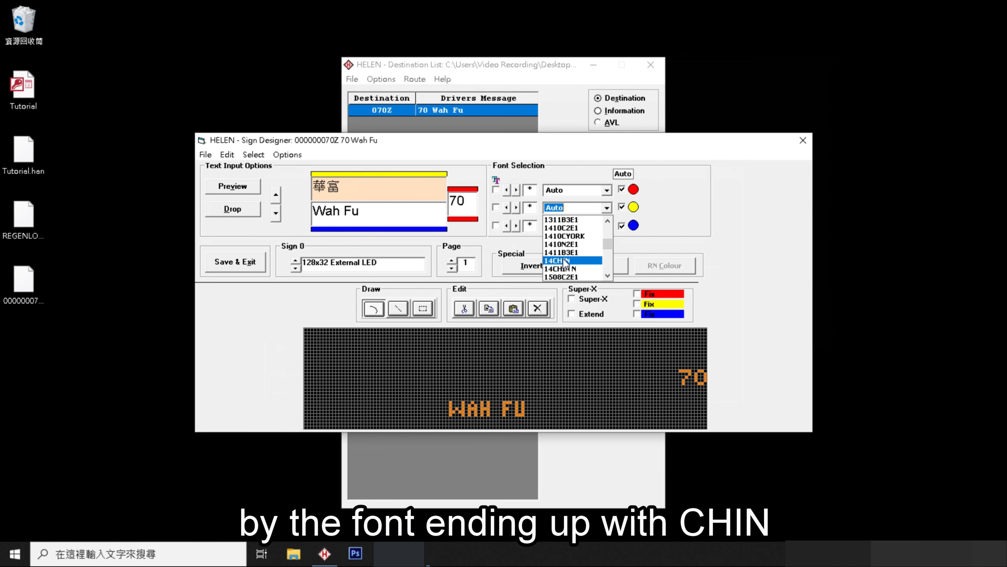
{"action": "left_click", "coordinate": [571, 261]}
- Try the 16CHIN and 18CHIN fonts on the 華富 line
{"action": "left_click", "coordinate": [604, 209]}
{"action": "scroll", "coordinate": [586, 242], "scroll_direction": "down", "scroll_amount": 1}
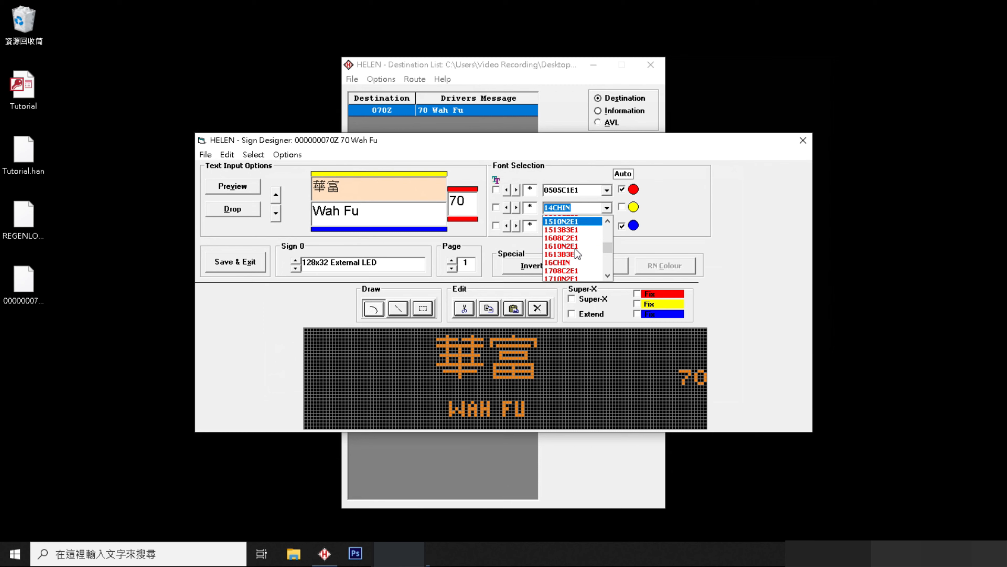
{"action": "left_click", "coordinate": [556, 261]}
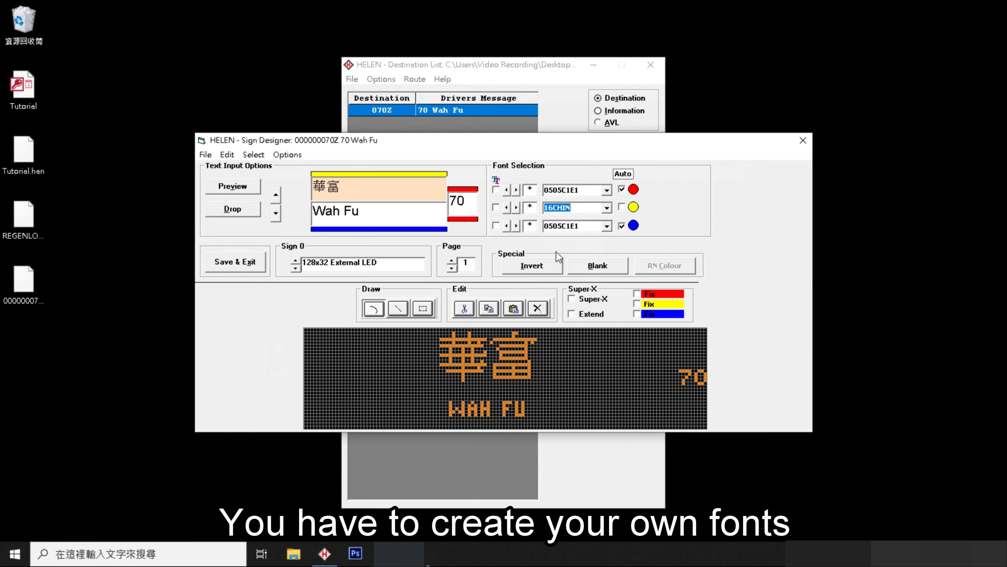
{"action": "left_click", "coordinate": [606, 207]}
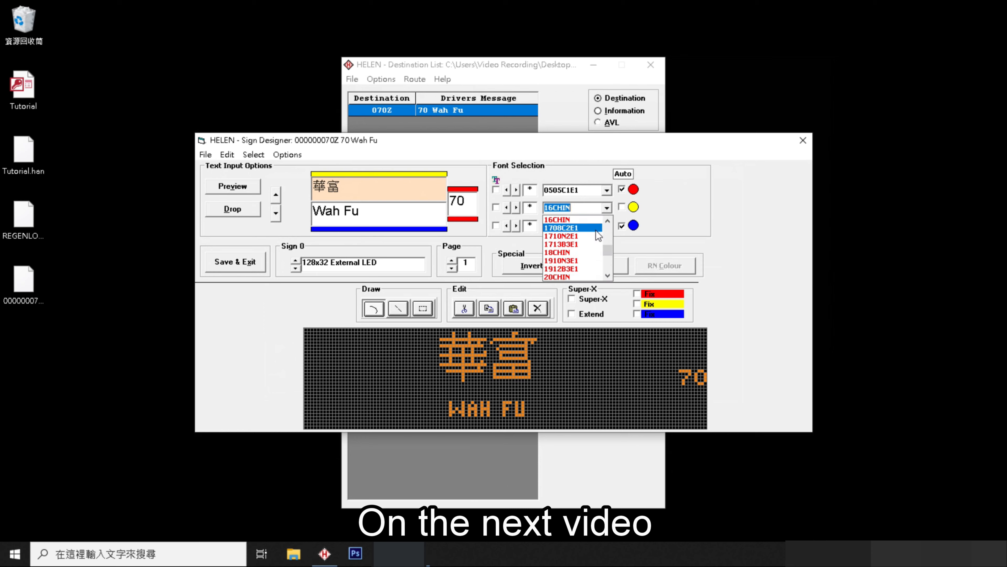
{"action": "left_click", "coordinate": [580, 254]}
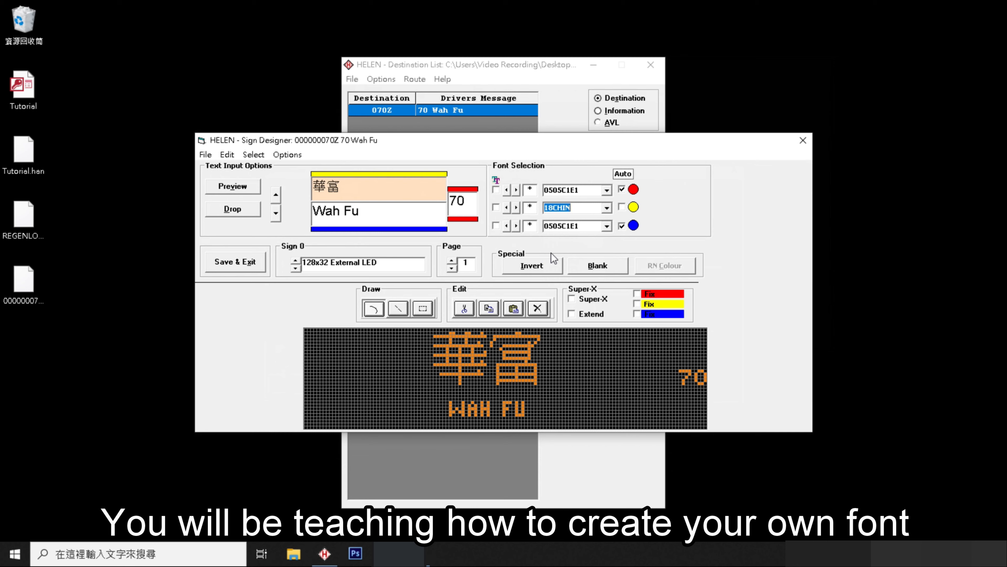
- Set the 華富 line's font to Hd Chi and widen its character spacing to 10
{"action": "left_click", "coordinate": [606, 208]}
{"action": "scroll", "coordinate": [597, 233], "scroll_direction": "down", "scroll_amount": 2}
{"action": "scroll", "coordinate": [582, 237], "scroll_direction": "down", "scroll_amount": 2}
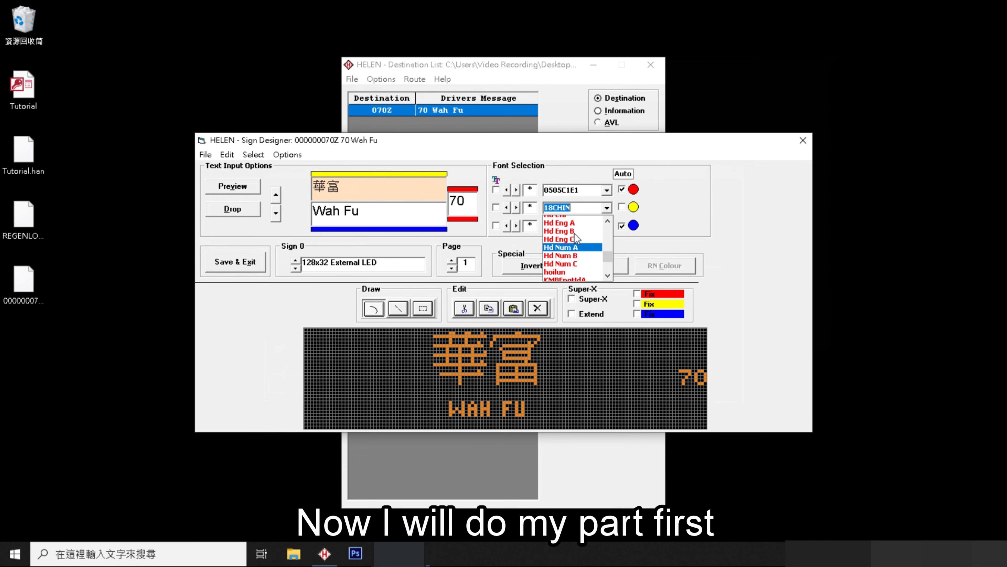
{"action": "left_click", "coordinate": [573, 229]}
{"action": "left_click", "coordinate": [515, 206]}
{"action": "left_click", "coordinate": [515, 205]}
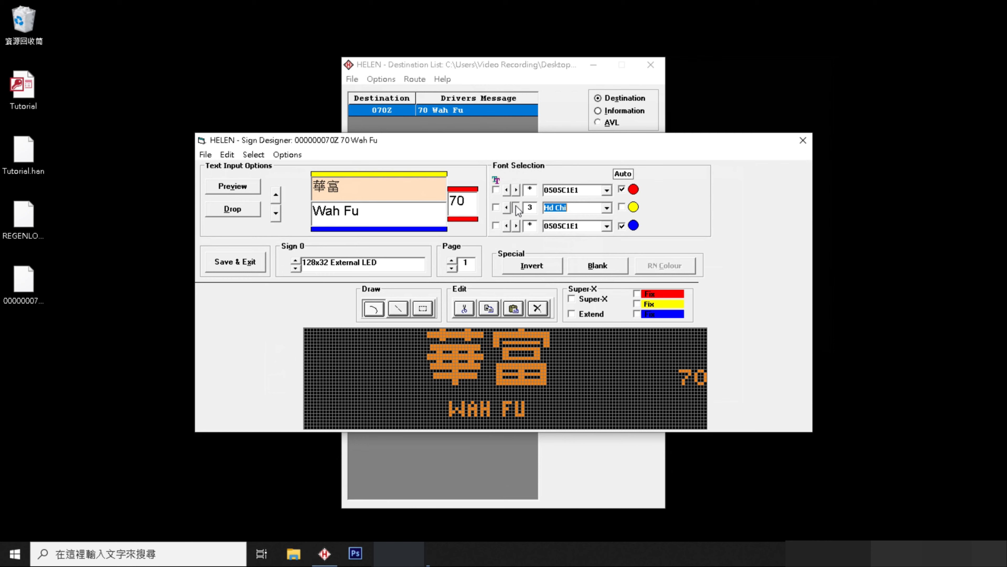
{"action": "left_click", "coordinate": [515, 205]}
{"action": "left_click", "coordinate": [515, 206]}
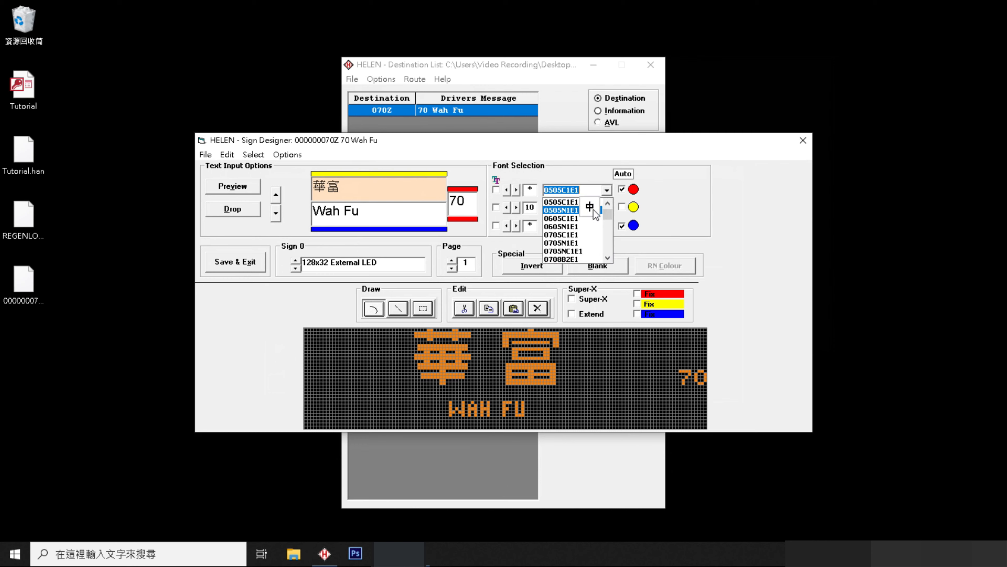
- Set the route number 70's font to Hd Num A with a character spacing of 2
{"action": "scroll", "coordinate": [574, 220], "scroll_direction": "down", "scroll_amount": 5}
{"action": "scroll", "coordinate": [573, 229], "scroll_direction": "up", "scroll_amount": 3}
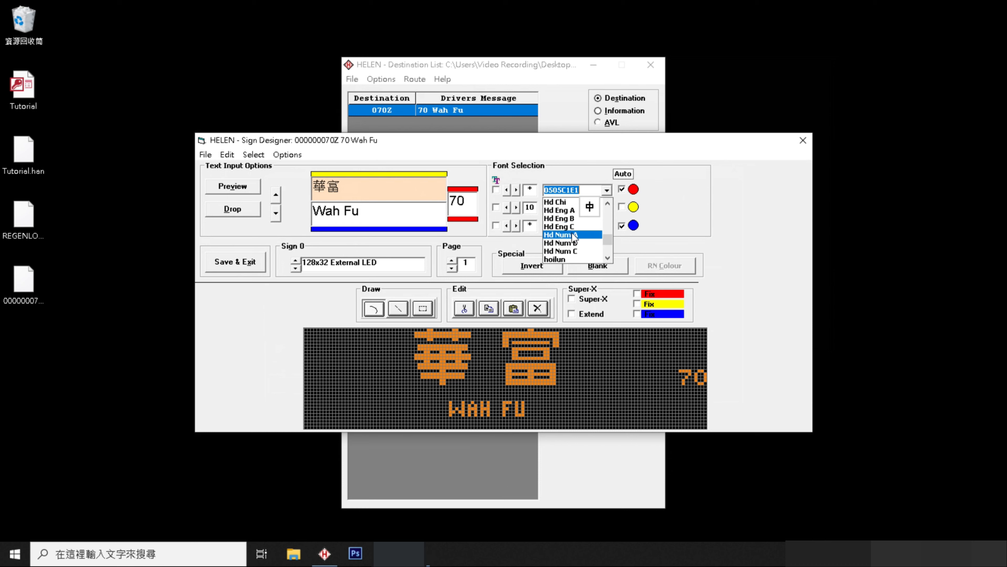
{"action": "left_click", "coordinate": [571, 234]}
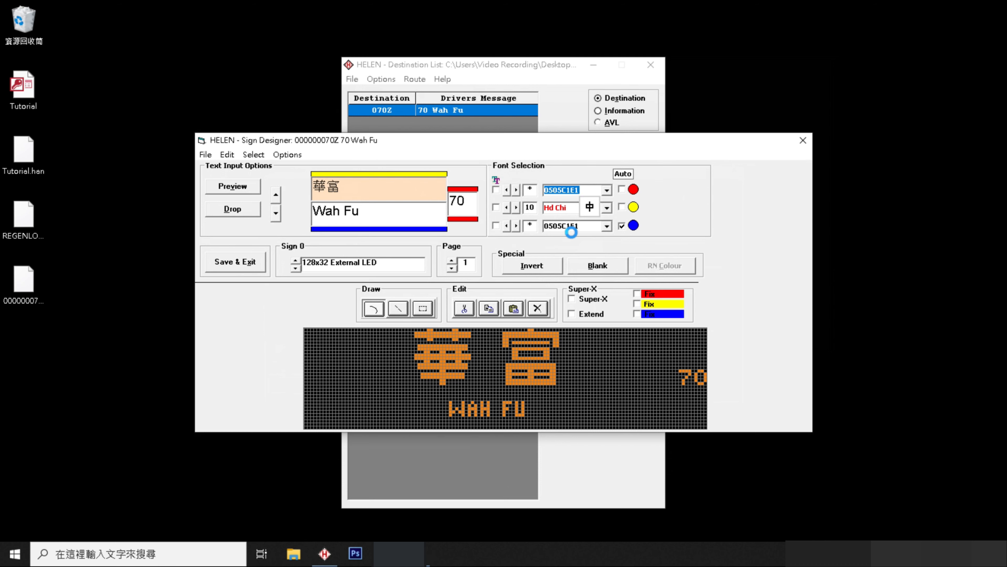
{"action": "left_click", "coordinate": [515, 190]}
{"action": "left_click", "coordinate": [516, 190]}
- Set the lower line's font to Hd Eng A and add an extra space between "Wah" and "Fu"
{"action": "left_click", "coordinate": [607, 226]}
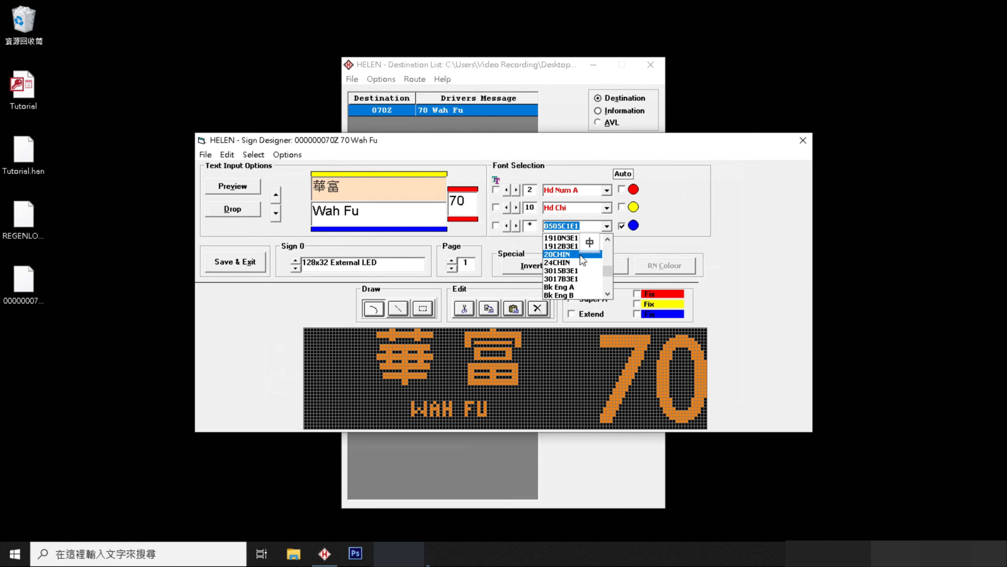
{"action": "scroll", "coordinate": [571, 270], "scroll_direction": "down", "scroll_amount": 2}
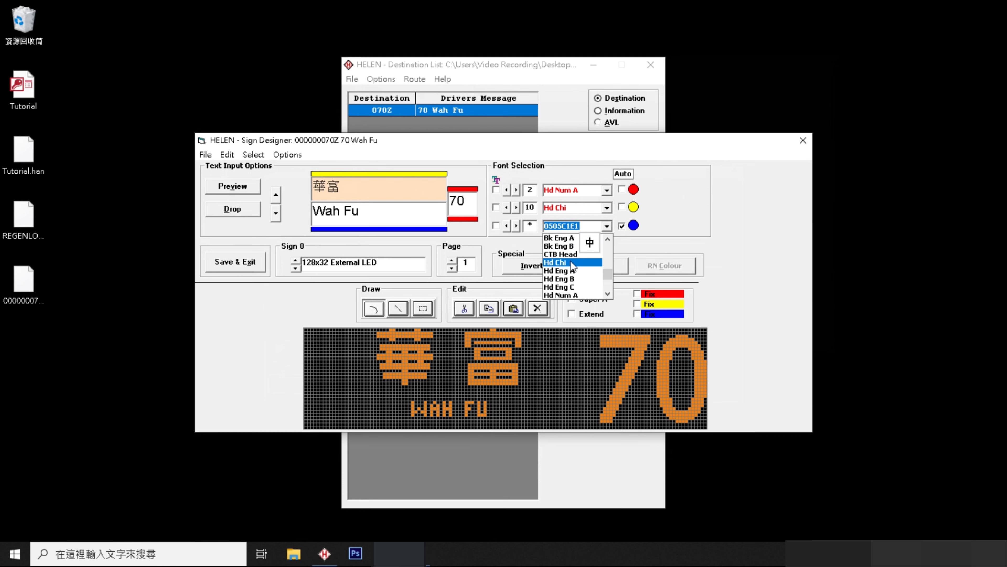
{"action": "left_click", "coordinate": [560, 272]}
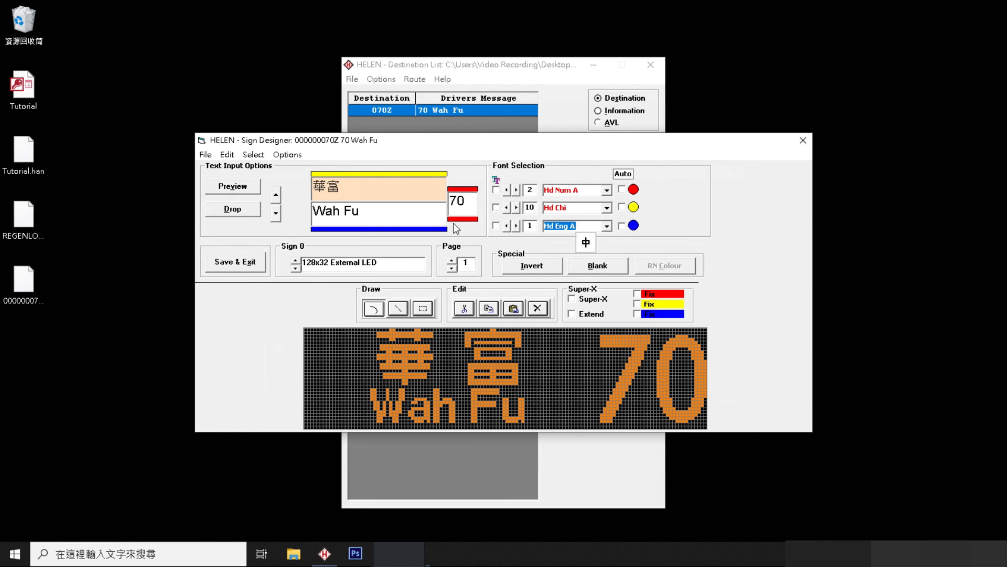
{"action": "left_click", "coordinate": [341, 213]}
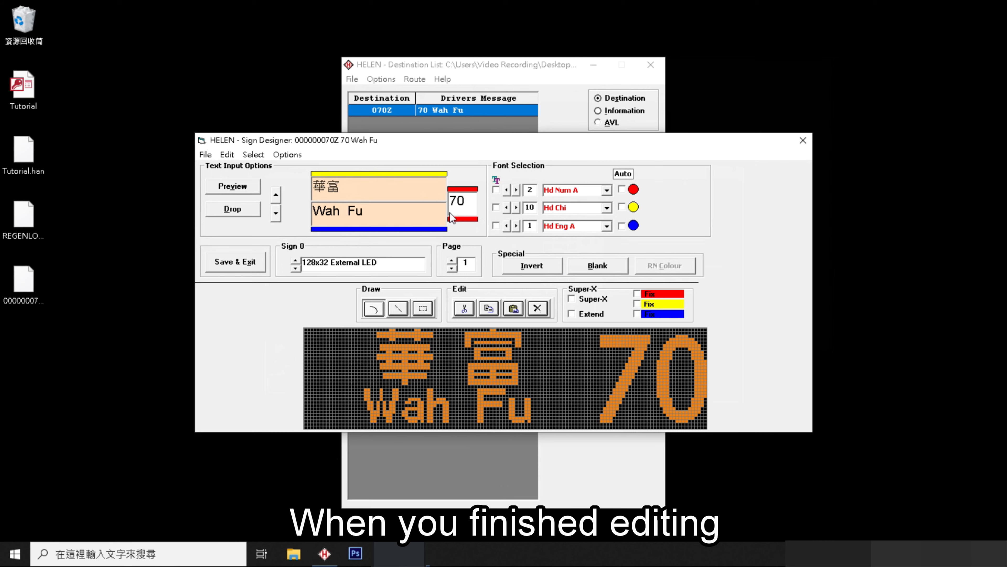
- Save the finished Sign 0 design, exit the Sign Designer and preview destination 70Z again from the destination list
{"action": "left_click", "coordinate": [239, 263]}
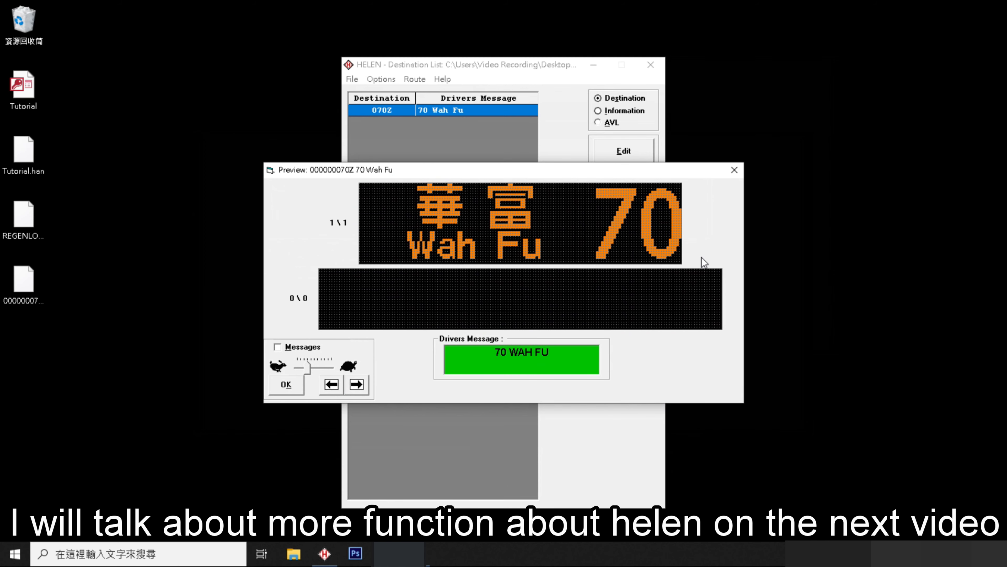
{"action": "left_click", "coordinate": [287, 383]}
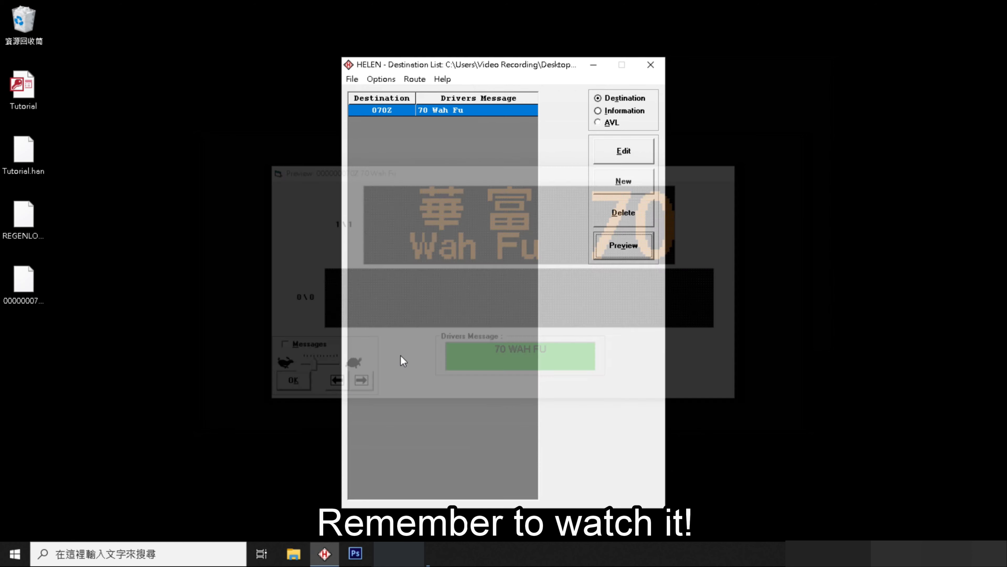
{"action": "left_click", "coordinate": [625, 243]}
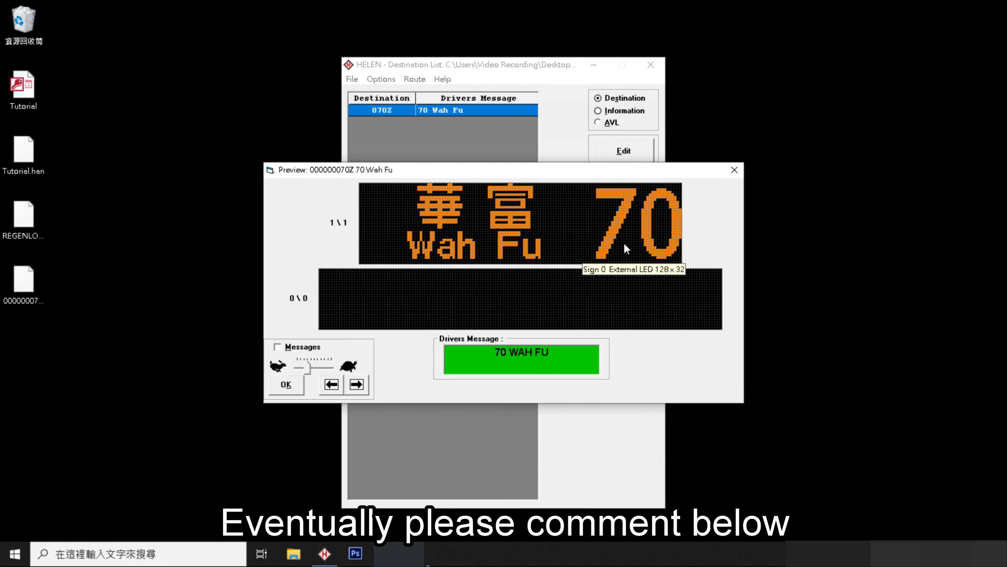